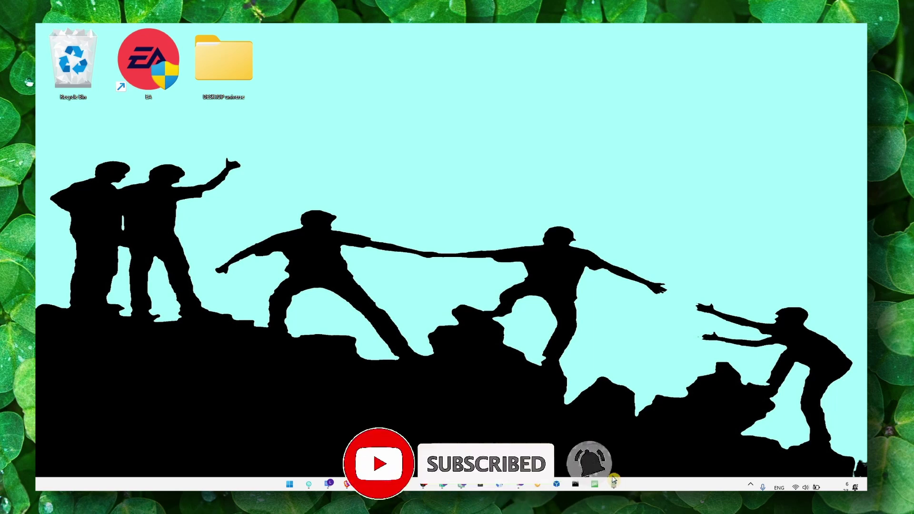
Review the GTA IV crash notes, selecting 'lauching' in the first line, then minimize them.
{"action": "left_click", "coordinate": [612, 483]}
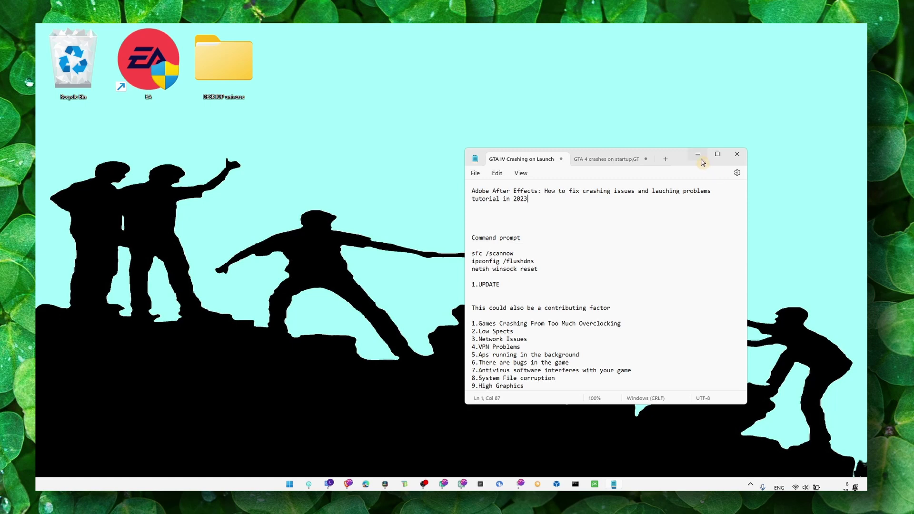
{"action": "double_click", "coordinate": [663, 190]}
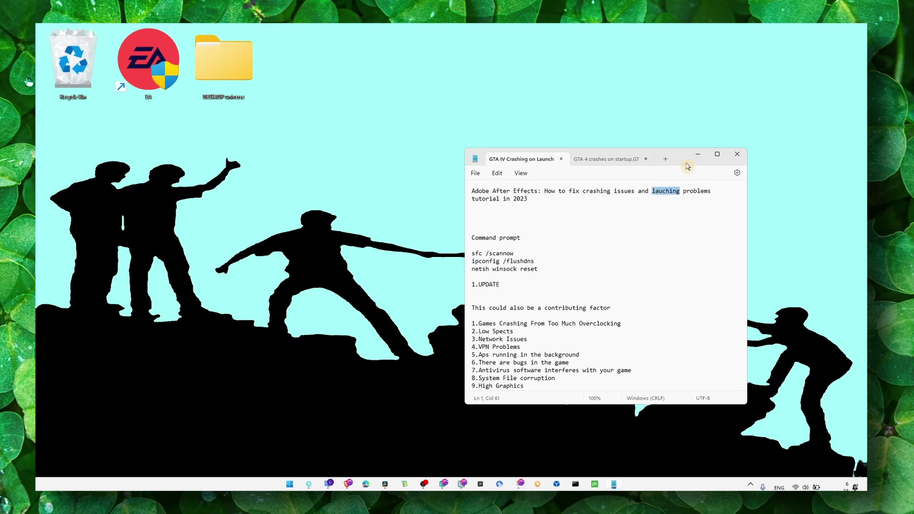
{"action": "left_click", "coordinate": [697, 155]}
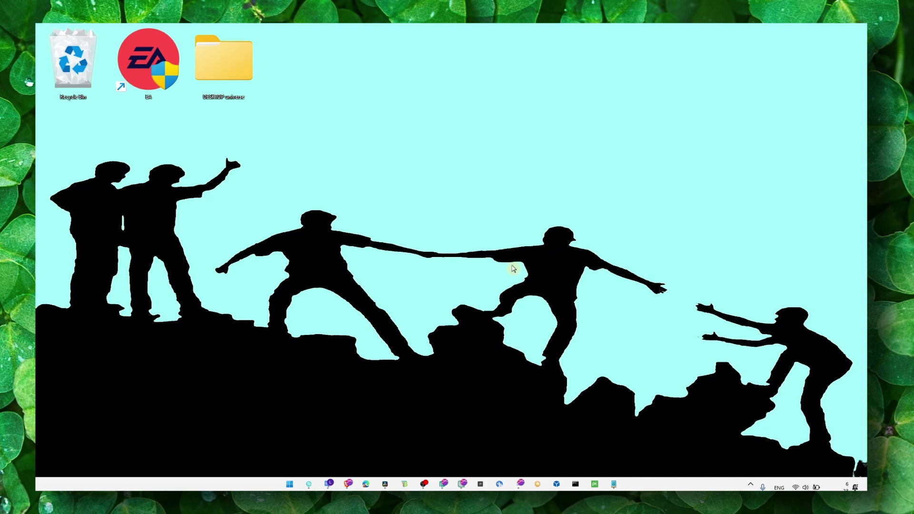
Minimize the notes again and search 'windows update' to reach Windows Update settings.
{"action": "left_click", "coordinate": [616, 484]}
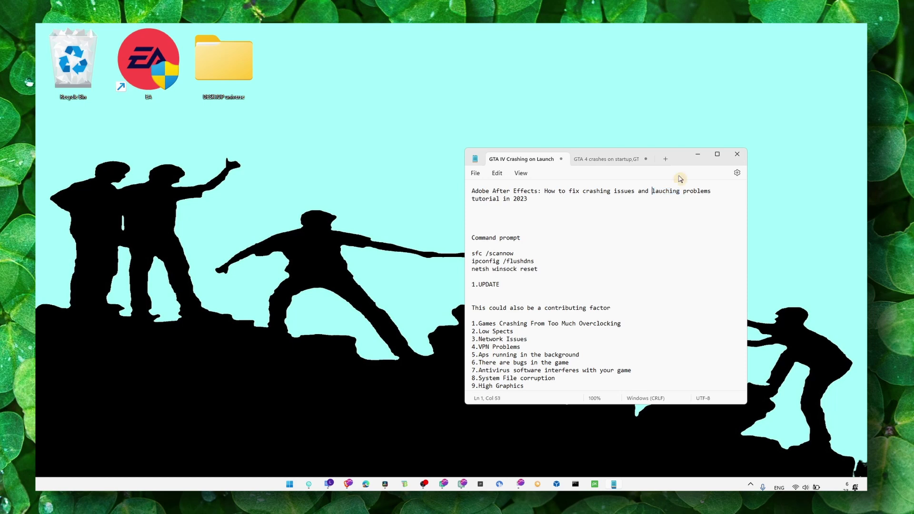
{"action": "left_click", "coordinate": [697, 154]}
{"action": "key", "text": "super+s"}
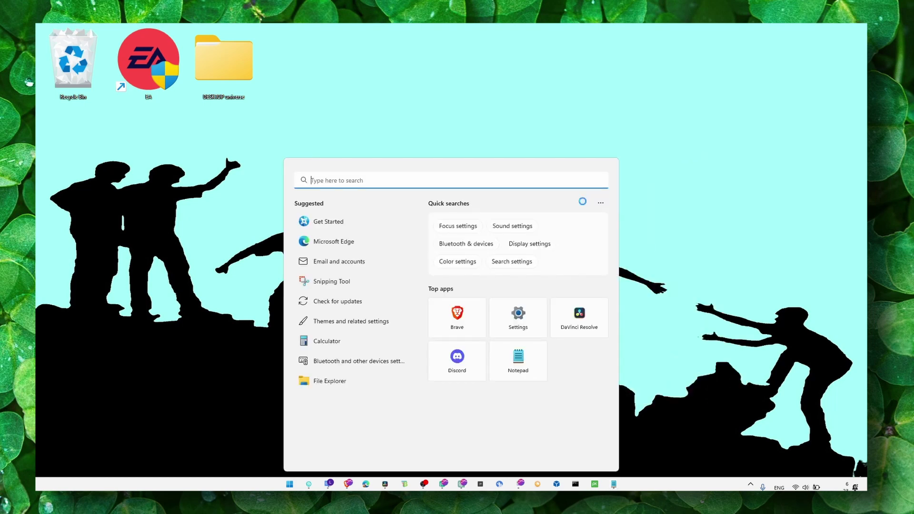
{"action": "type", "text": "w"}
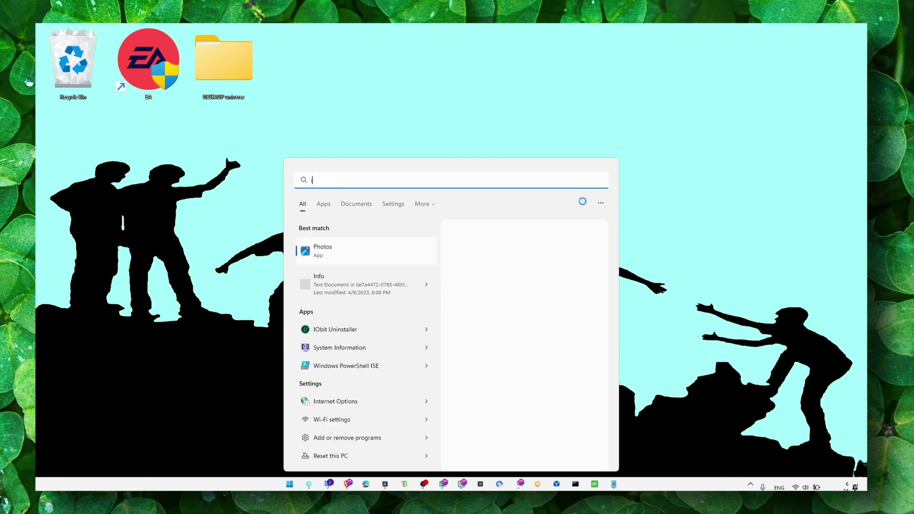
{"action": "type", "text": "indows upda"}
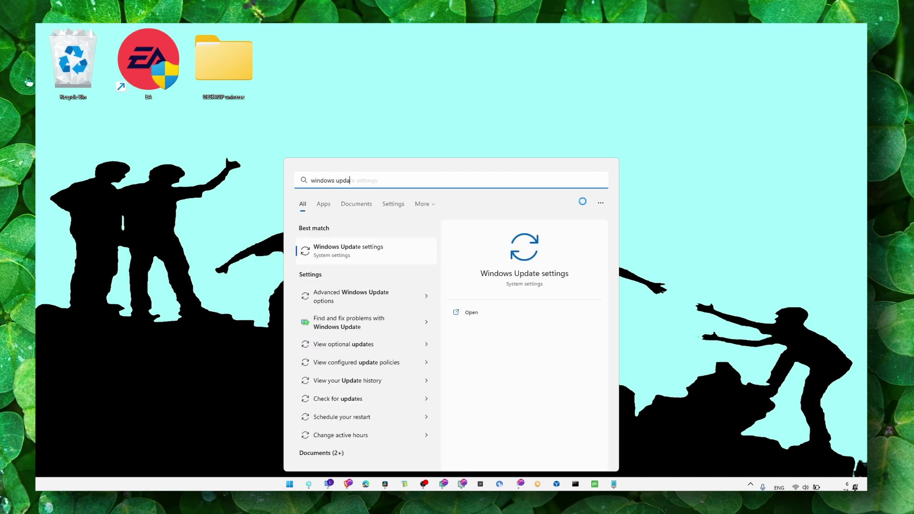
{"action": "type", "text": "te"}
{"action": "key", "text": "Return"}
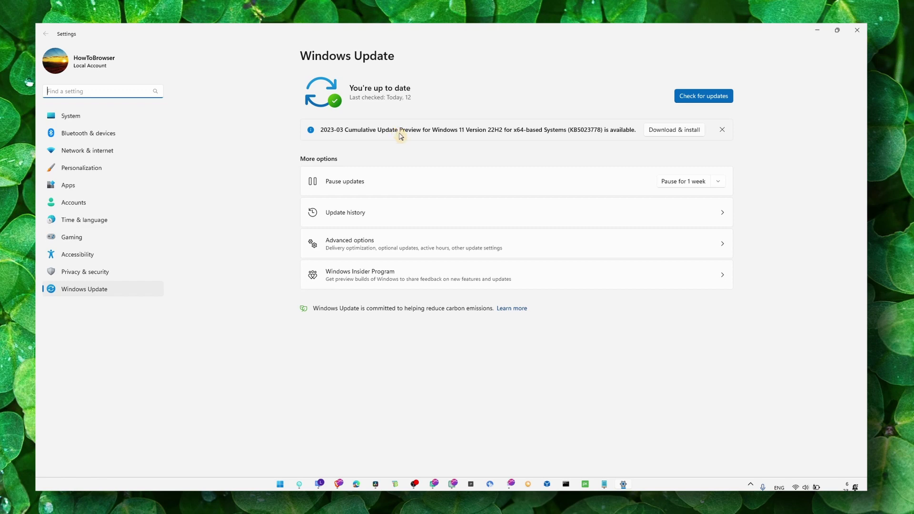
Tick the Sonix - Camera driver under Advanced options > Optional updates, then minimize Settings.
{"action": "left_click", "coordinate": [403, 250]}
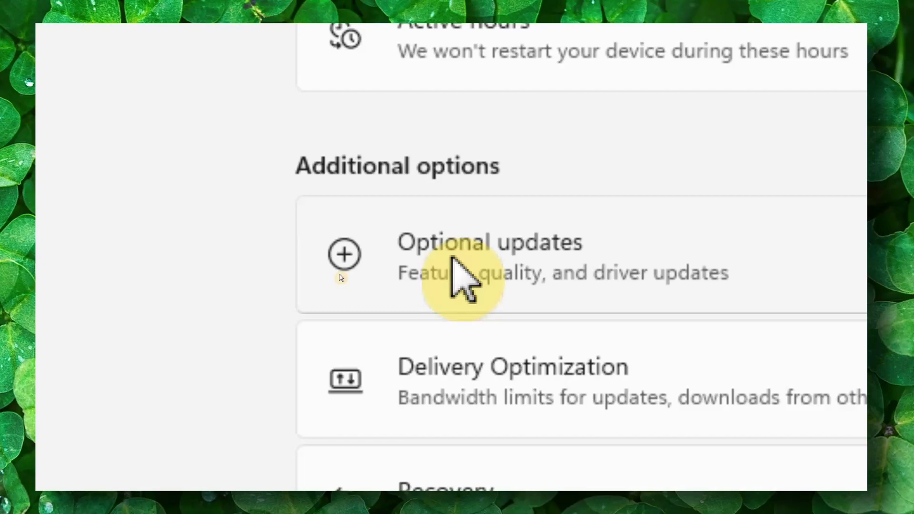
{"action": "left_click", "coordinate": [457, 265]}
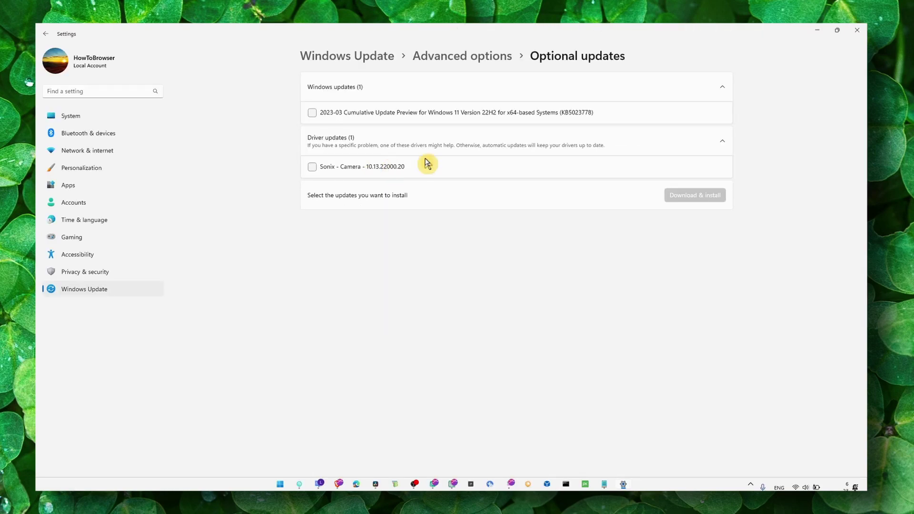
{"action": "left_click", "coordinate": [452, 257]}
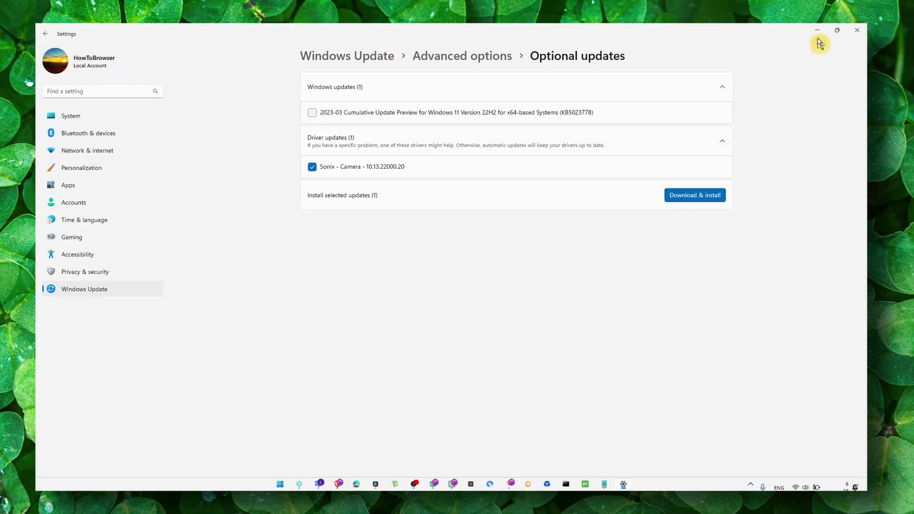
{"action": "left_click", "coordinate": [816, 30]}
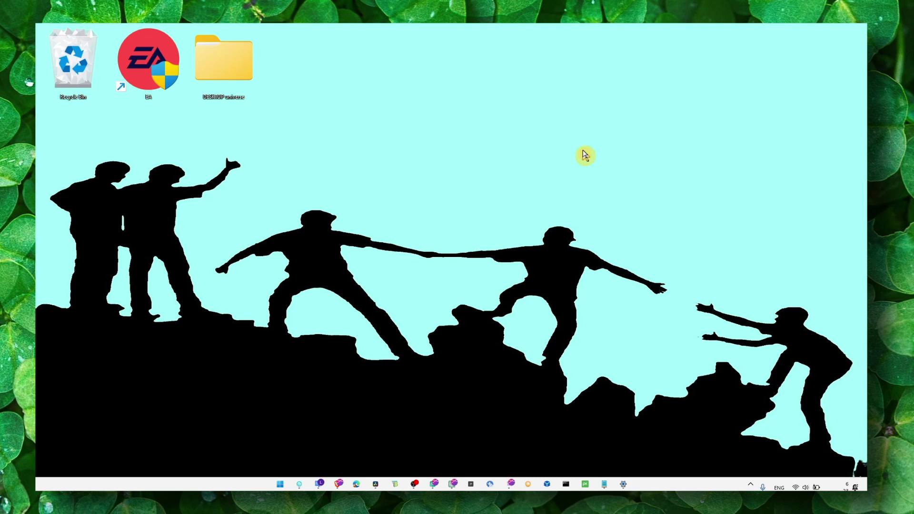
Launch GeForce Experience from Windows Search using the 'gef' query.
{"action": "key", "text": "super"}
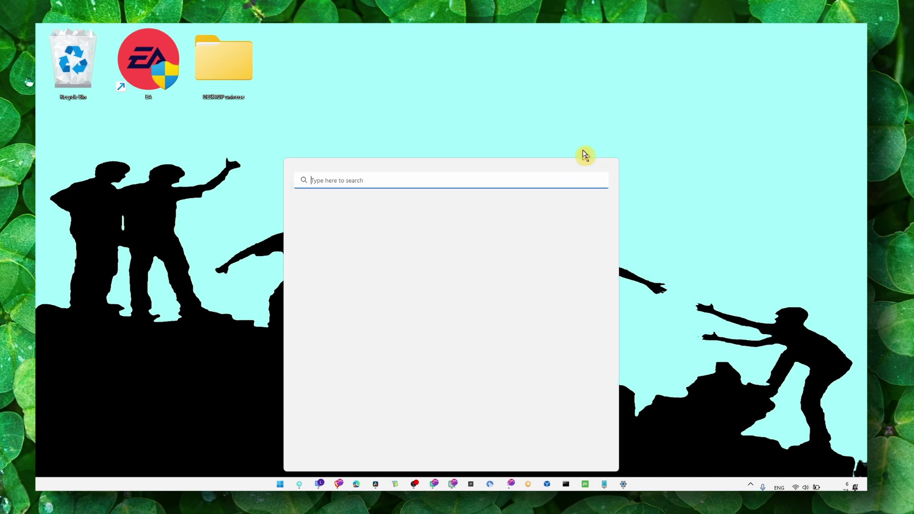
{"action": "key", "text": "Escape"}
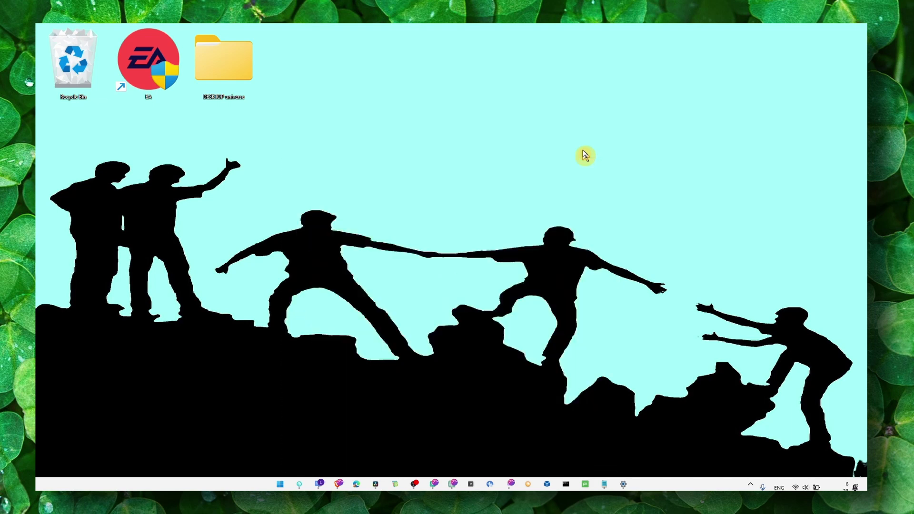
{"action": "key", "text": "super"}
{"action": "type", "text": "gef"}
{"action": "key", "text": "Return"}
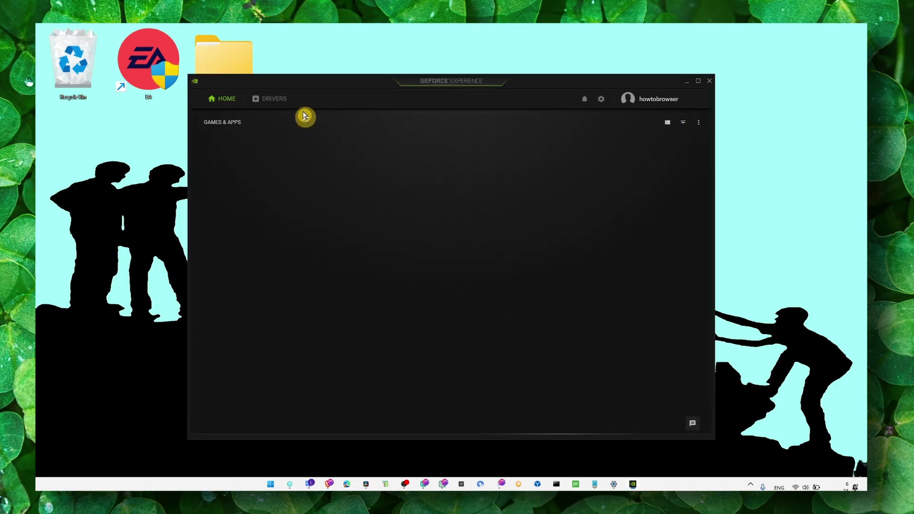
Verify Game Ready Driver 531.41 is installed on the Drivers tab, then minimize GeForce Experience.
{"action": "left_click", "coordinate": [279, 102]}
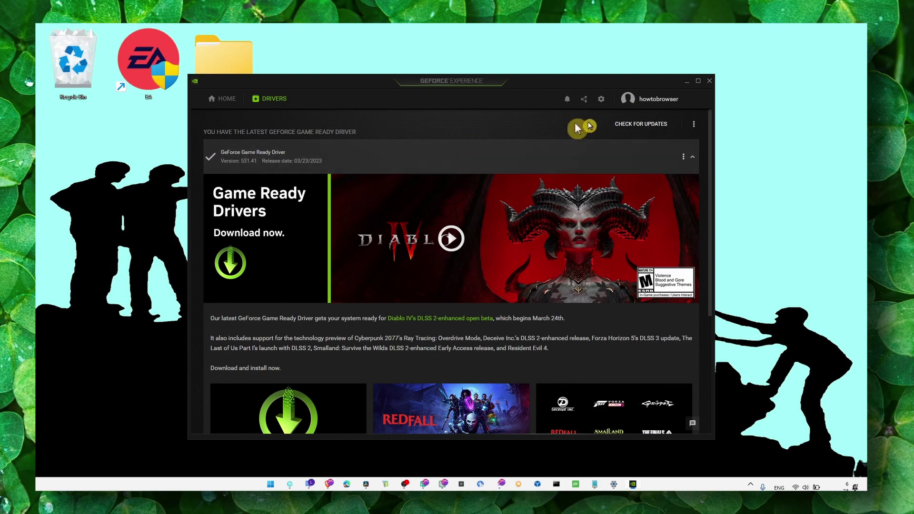
{"action": "left_click", "coordinate": [684, 85]}
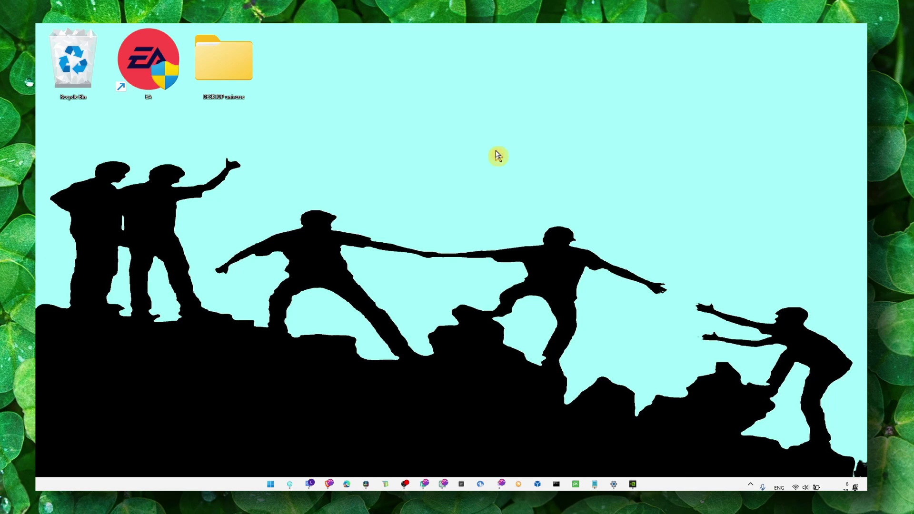
Enable 'Run this program as an administrator' in the EA shortcut's Compatibility properties and apply.
{"action": "right_click", "coordinate": [154, 65]}
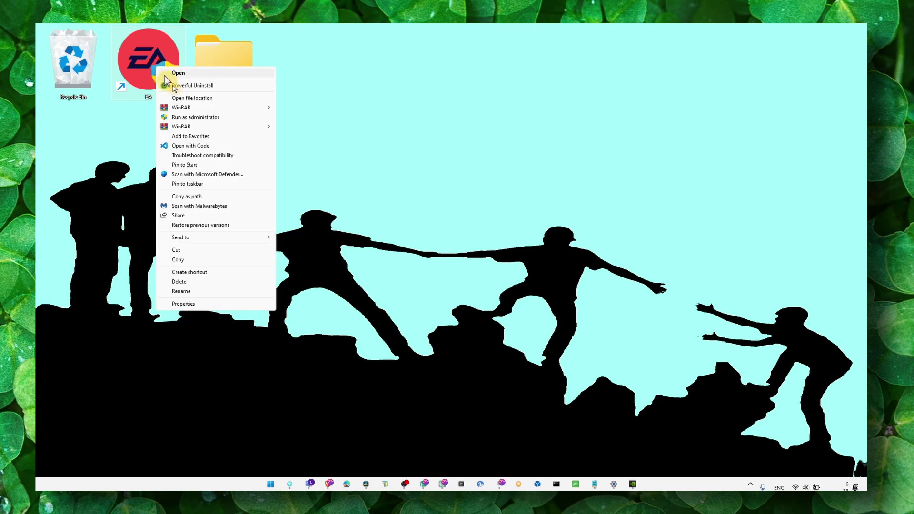
{"action": "left_click", "coordinate": [214, 303]}
{"action": "left_click", "coordinate": [283, 94]}
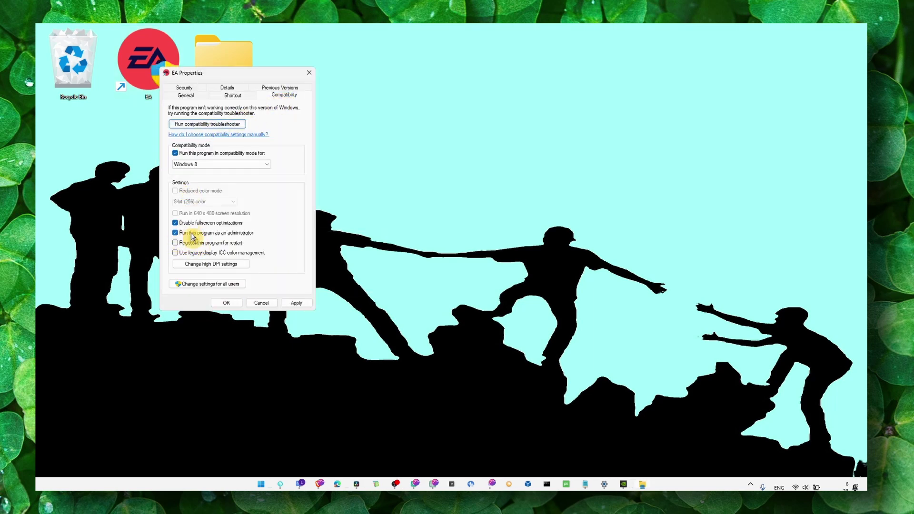
{"action": "left_click", "coordinate": [296, 303]}
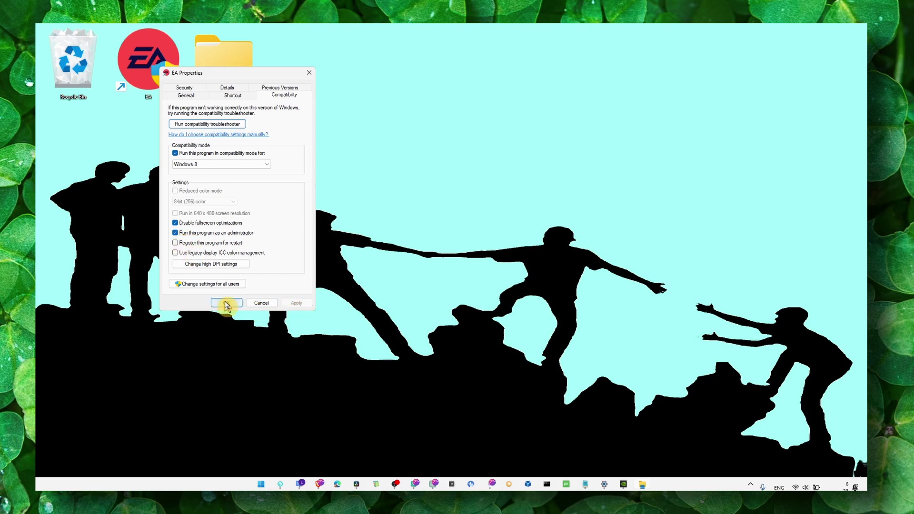
{"action": "left_click", "coordinate": [225, 303]}
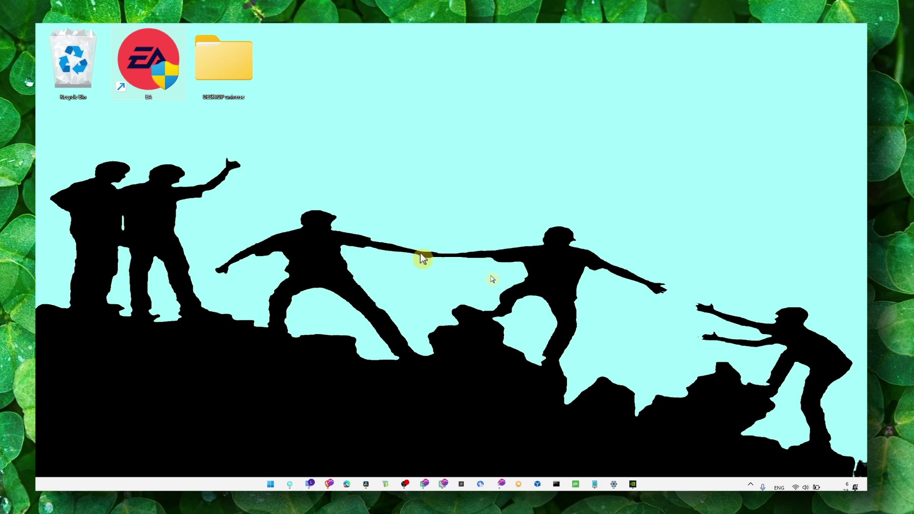
Choose Best performance power mode from the battery icon's Power and sleep settings, then close.
{"action": "right_click", "coordinate": [816, 485]}
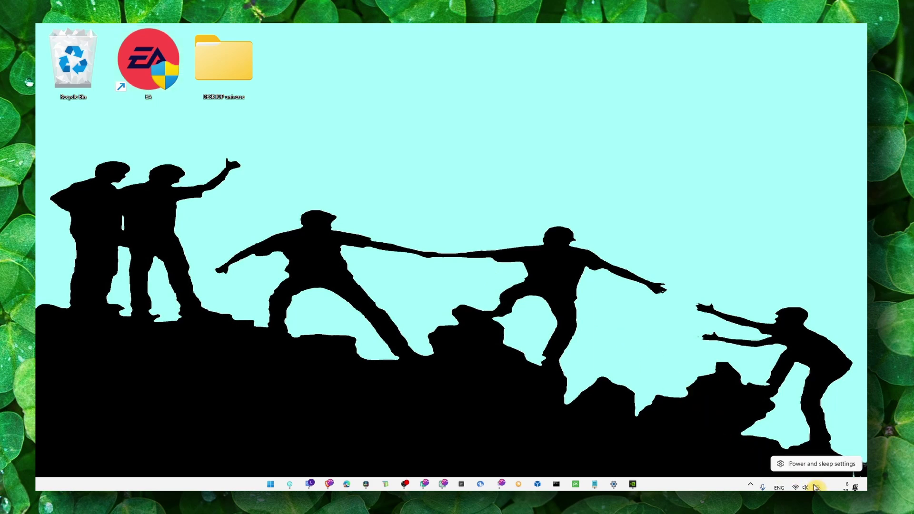
{"action": "left_click", "coordinate": [813, 465]}
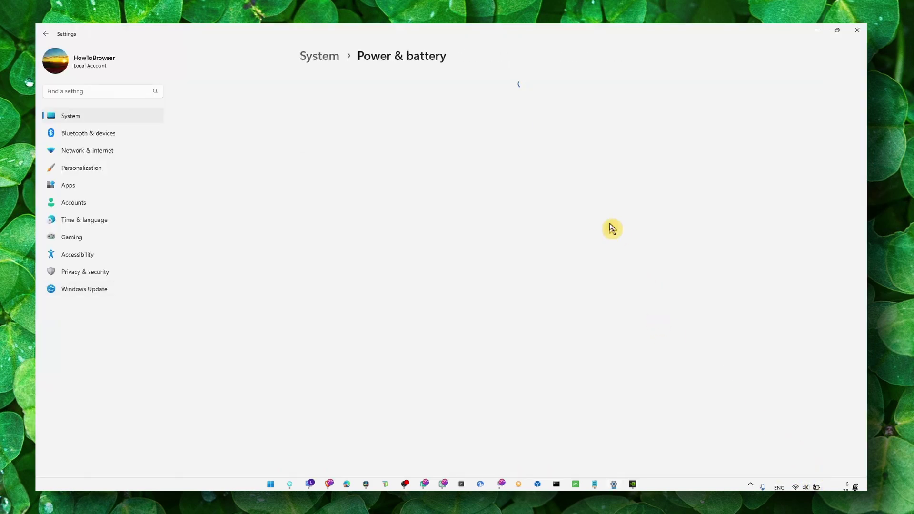
{"action": "left_click", "coordinate": [642, 246]}
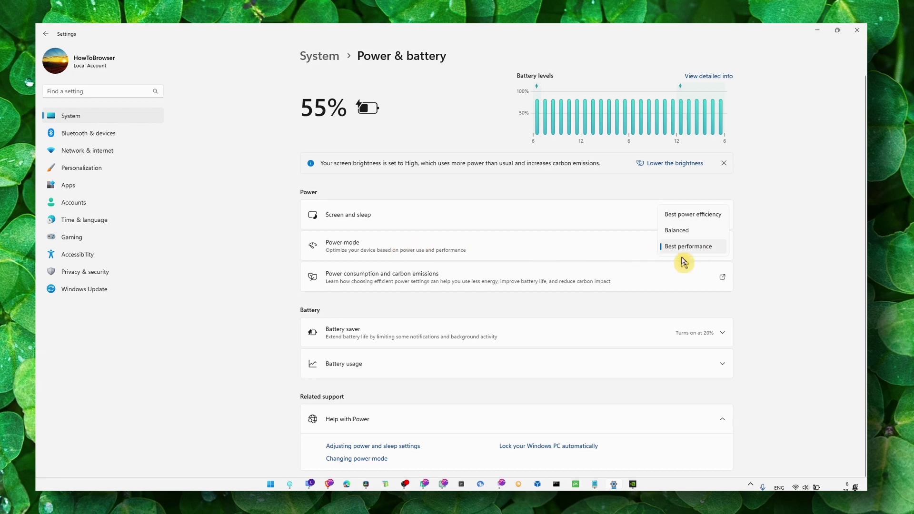
{"action": "left_click", "coordinate": [775, 249]}
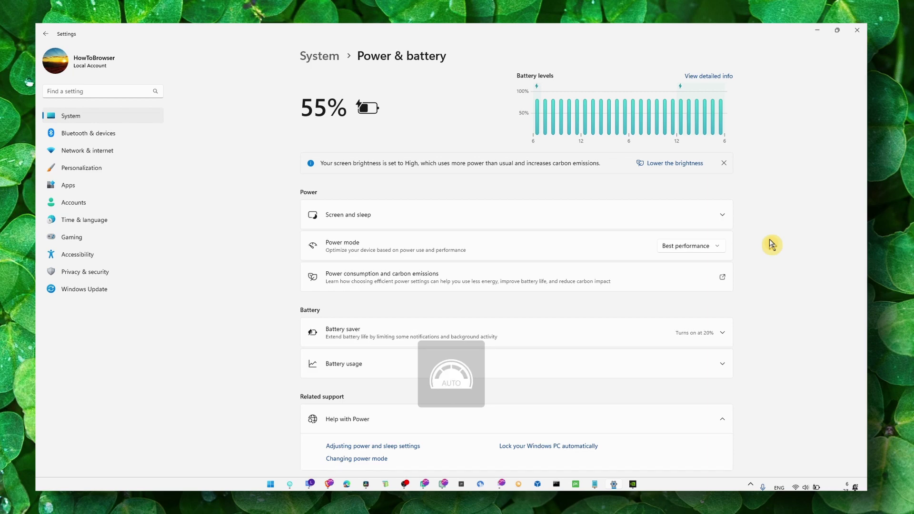
{"action": "left_click", "coordinate": [856, 31]}
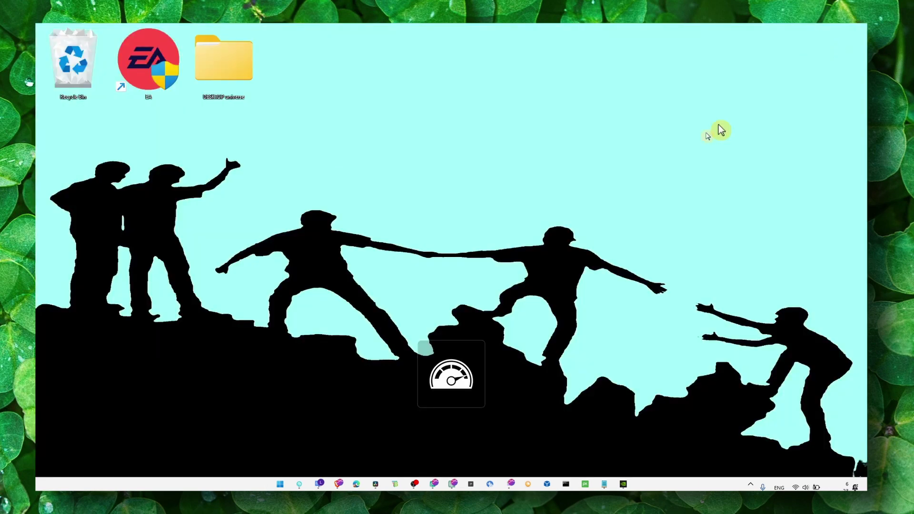